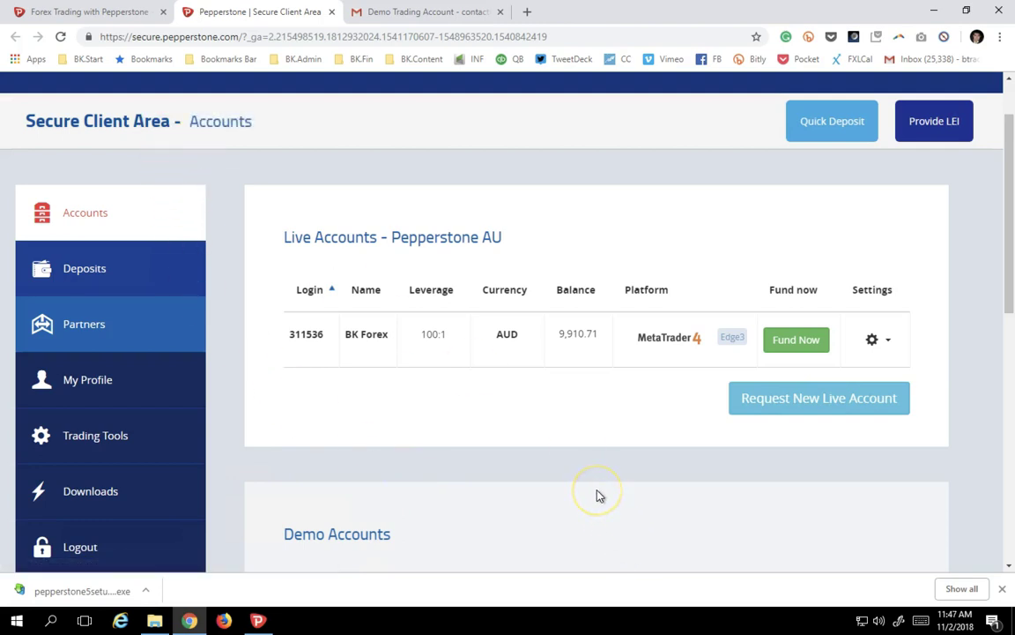
# - Scroll down to the Demo Accounts table, then switch to the Demo Trading Account email in Gmail
pyautogui.scroll(-2, 597, 495)
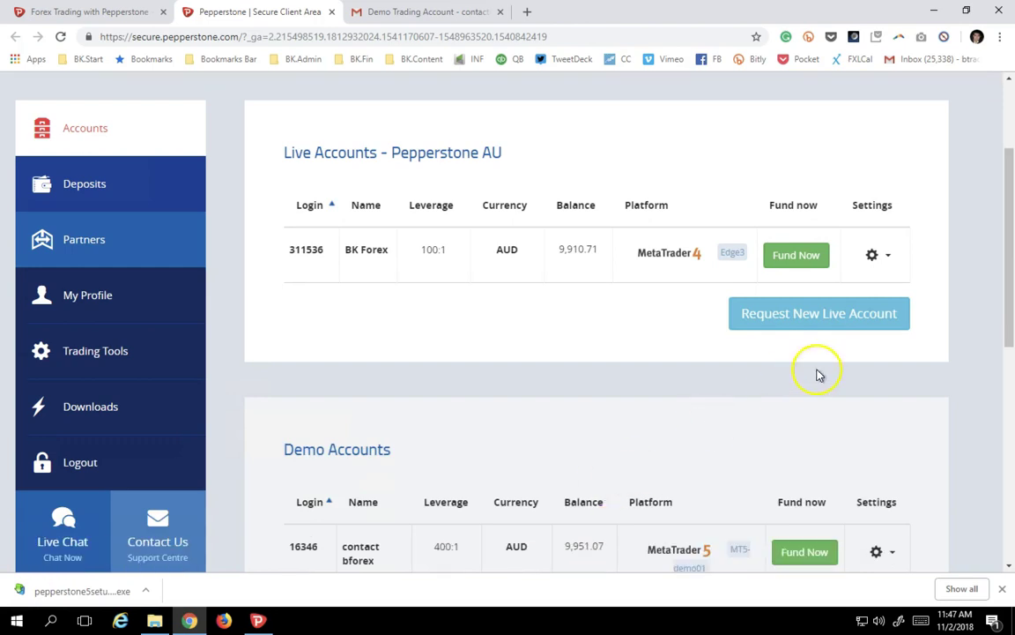
pyautogui.scroll(-2, 668, 420)
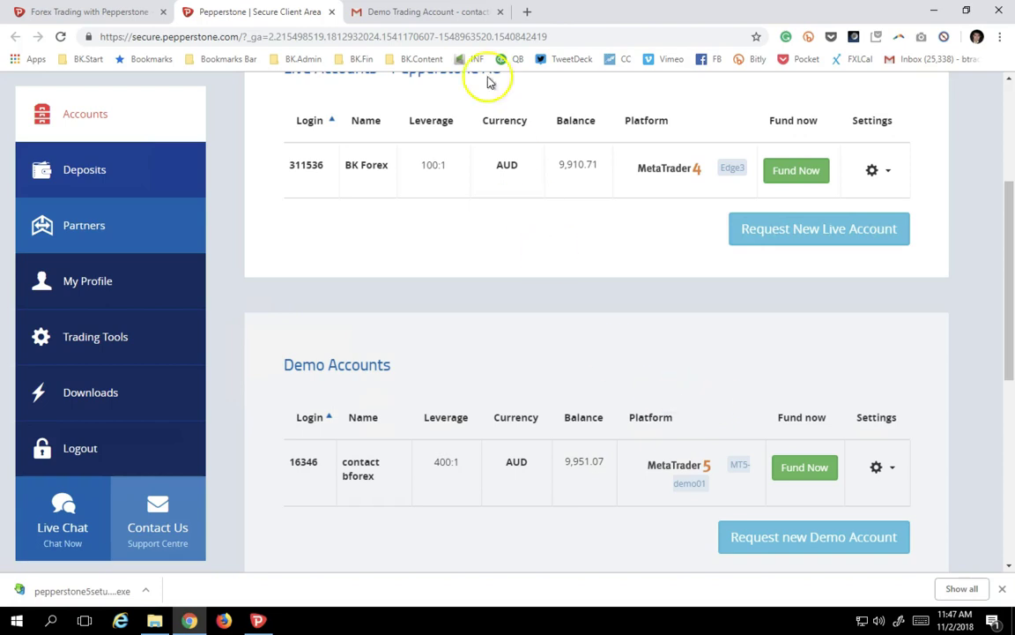
pyautogui.click(433, 19)
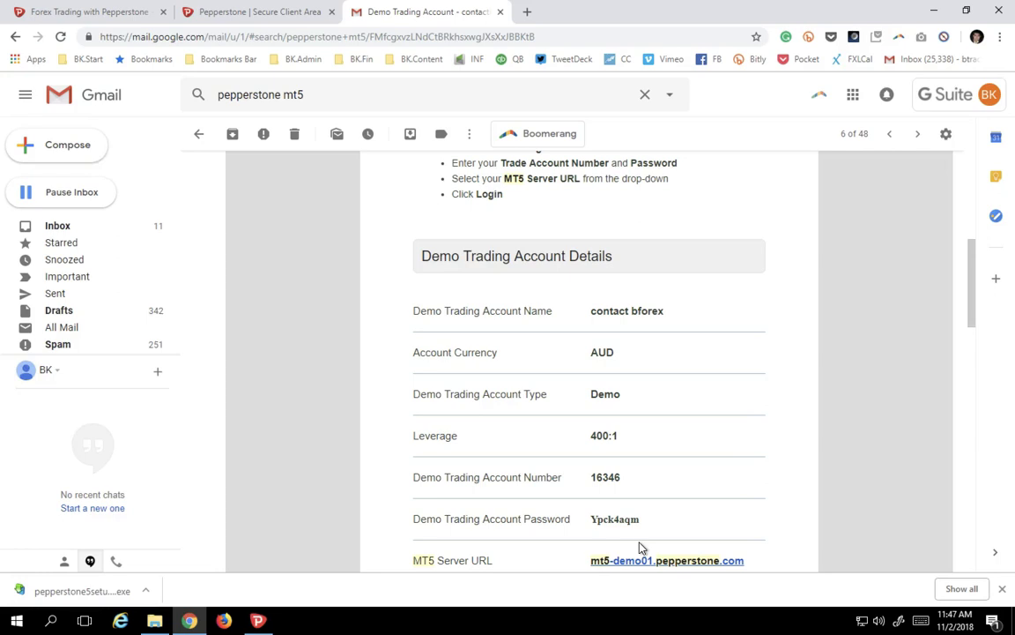
pyautogui.moveTo(245, 9)
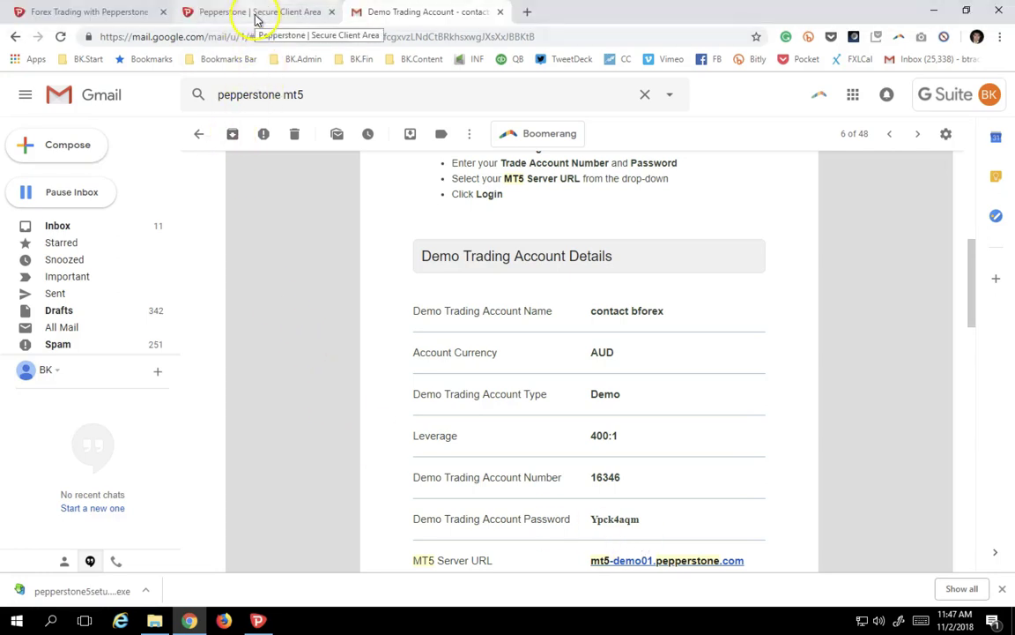
# - Return to the Secure Client Area and go to its Downloads page
pyautogui.click(256, 17)
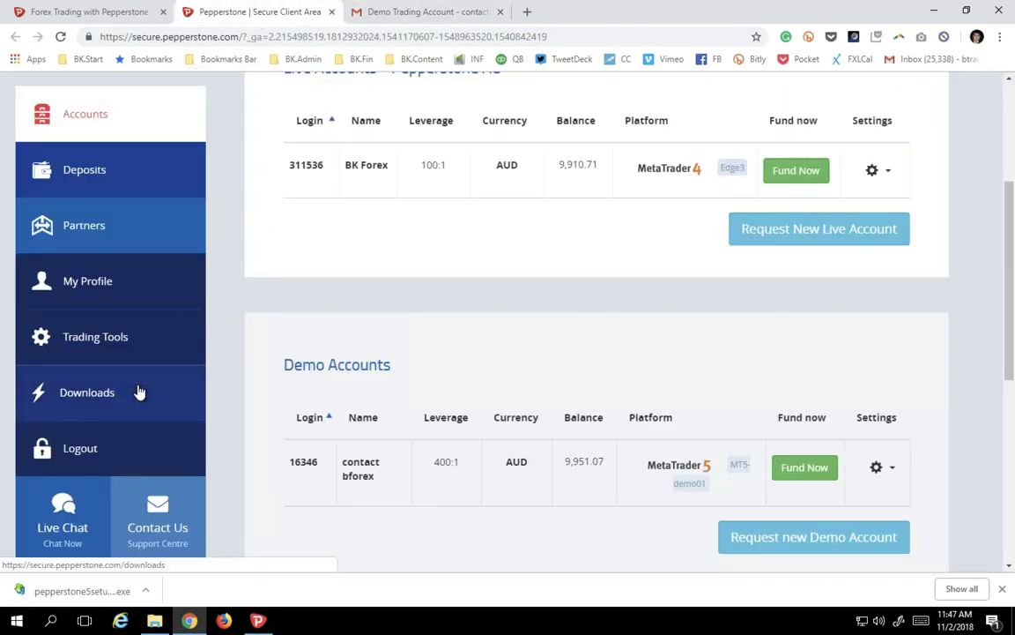
pyautogui.click(104, 393)
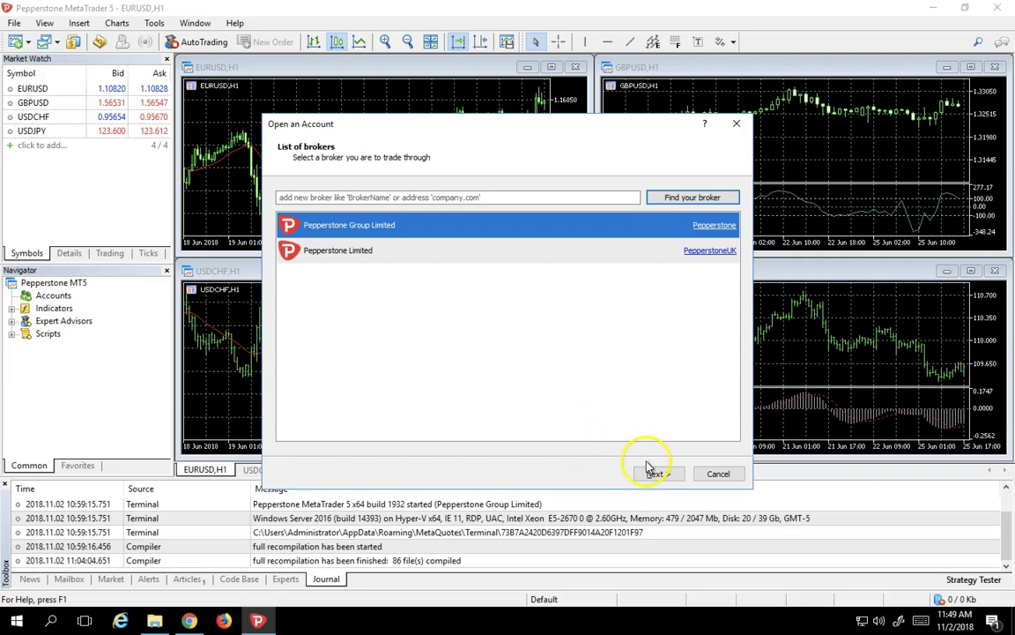
# - Cancel the Open an Account wizard and the Login dialog without signing in
pyautogui.click(720, 475)
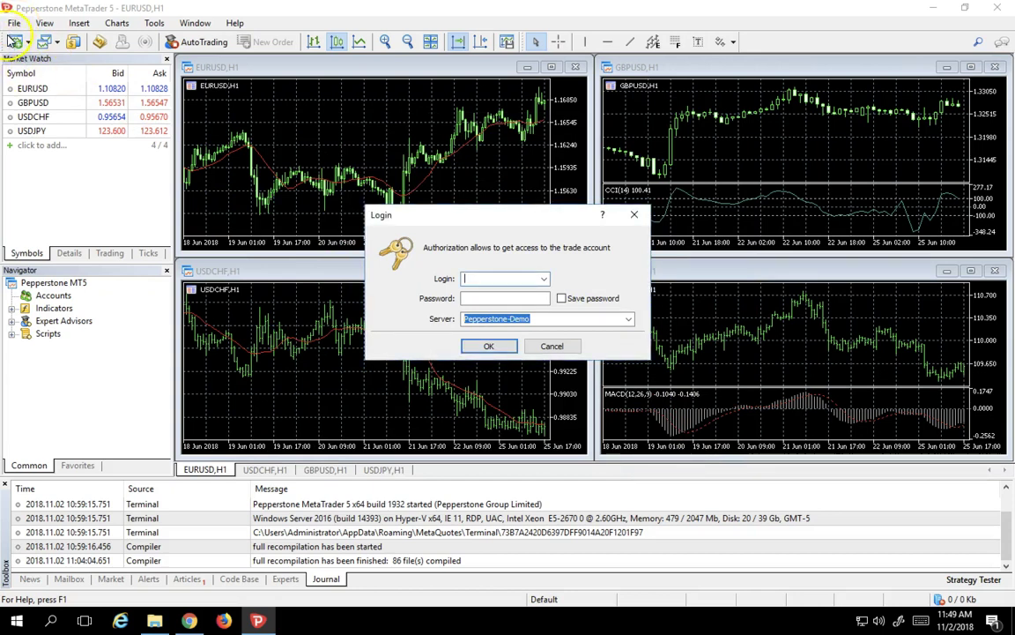
pyautogui.click(554, 346)
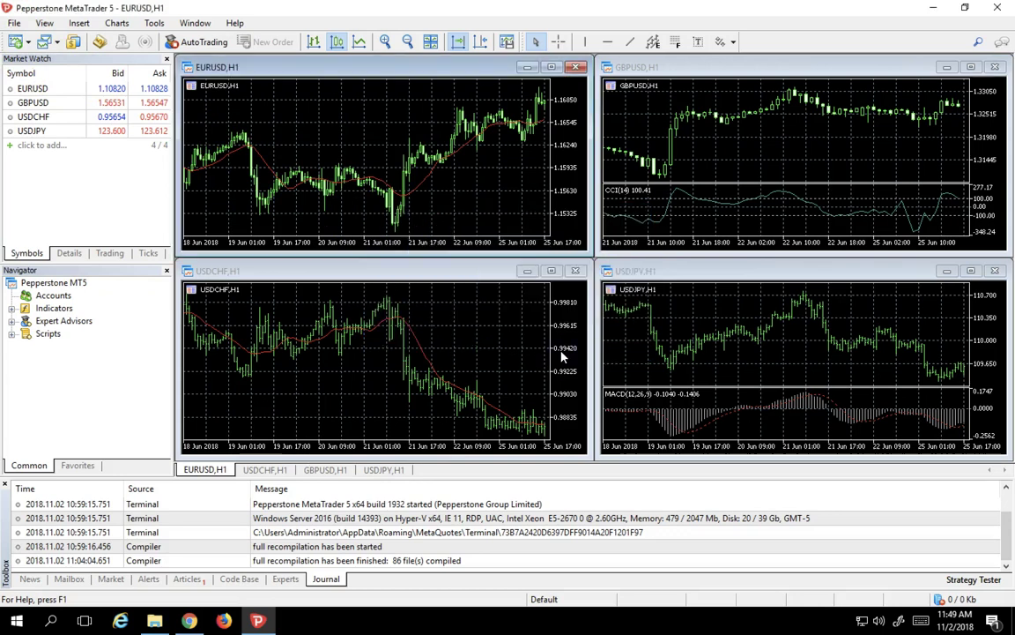
# - Enter the demo account's login number, password and server mt5-demo01.pepperstone.com in Login to Trade Account
pyautogui.click(14, 24)
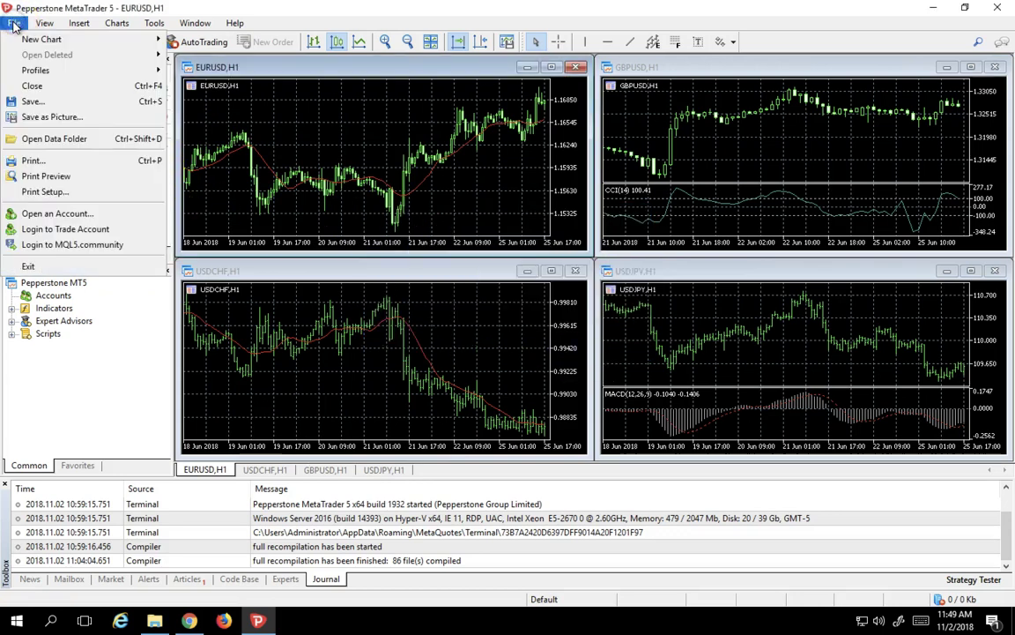
pyautogui.click(65, 231)
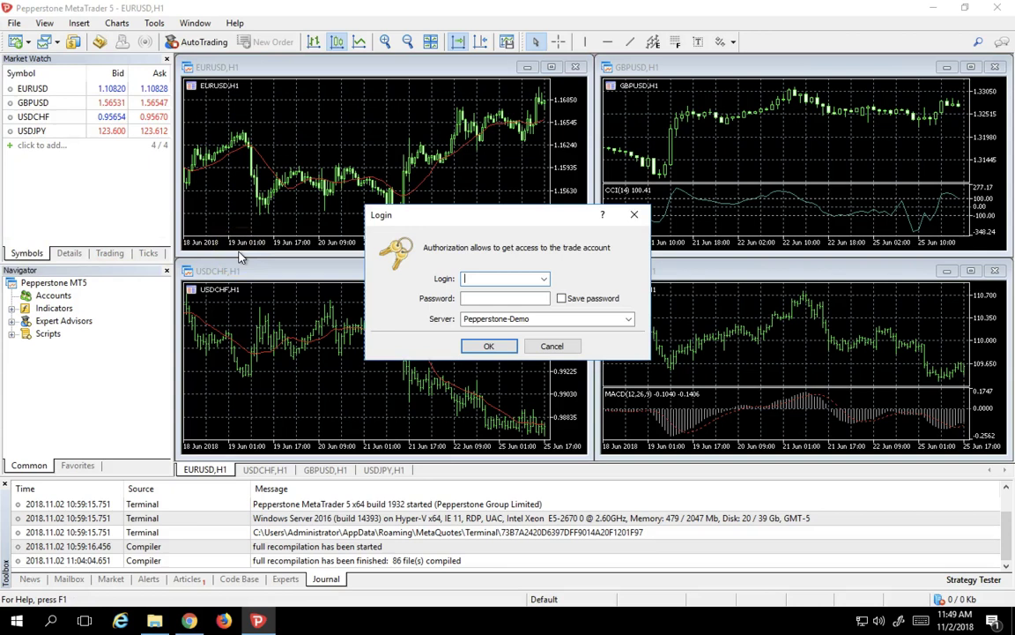
pyautogui.write('16346')
pyautogui.click(499, 296)
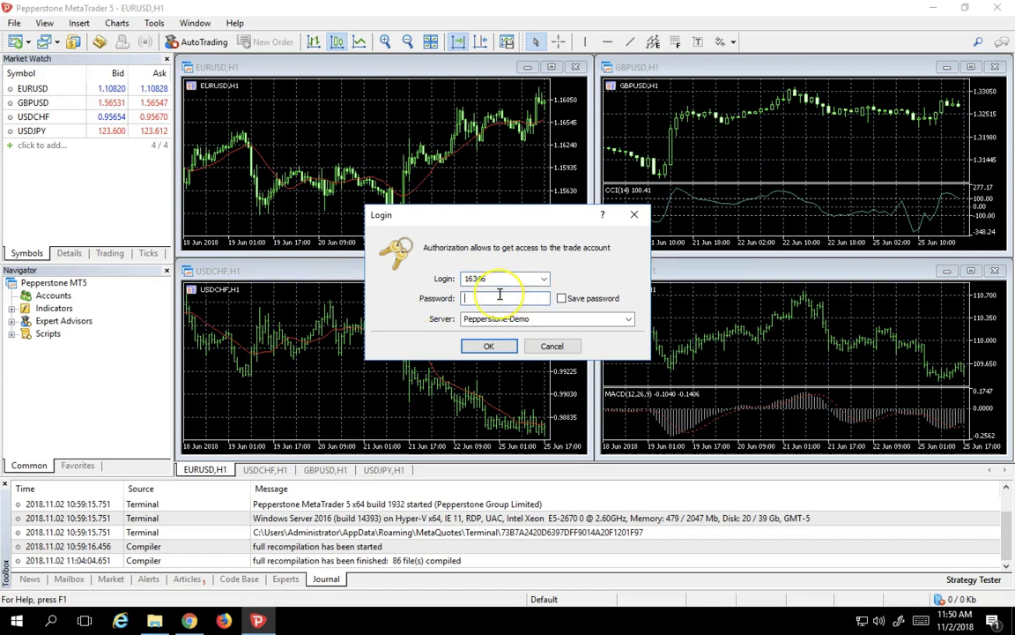
pyautogui.write('********')
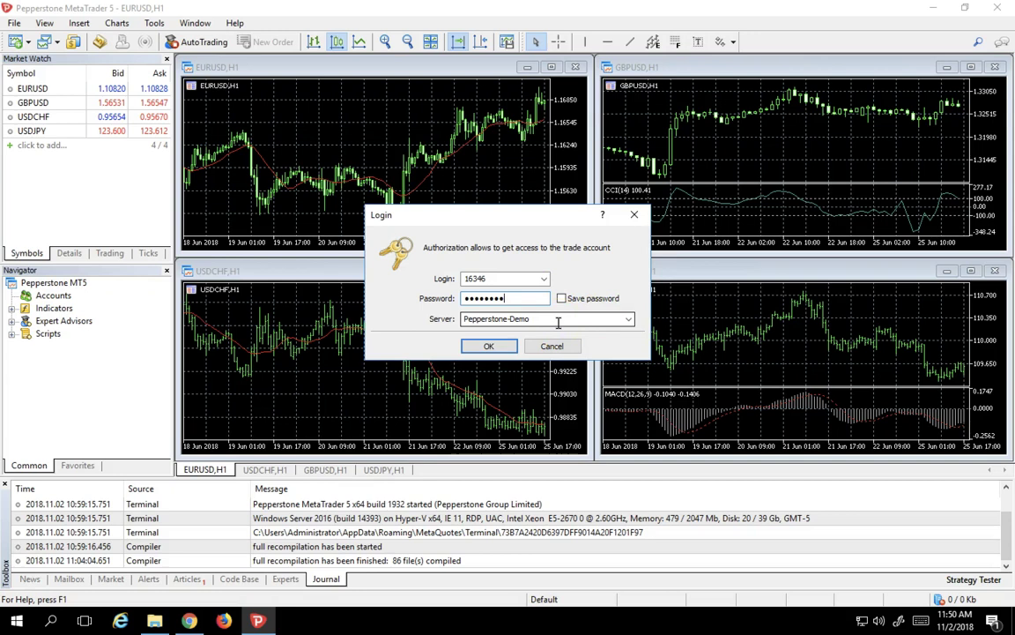
pyautogui.click(551, 320)
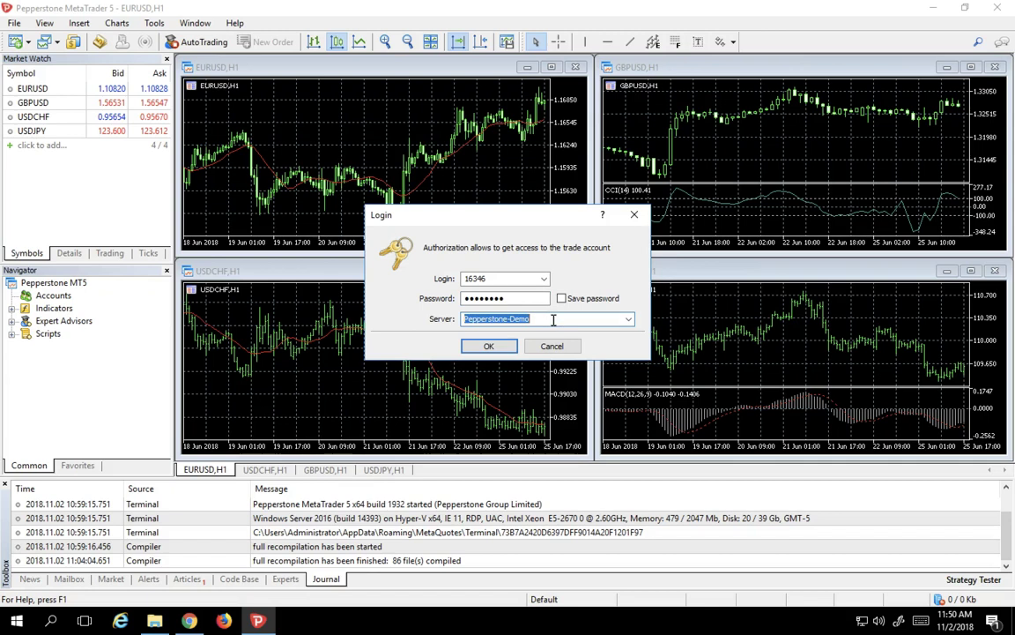
pyautogui.write('mt5')
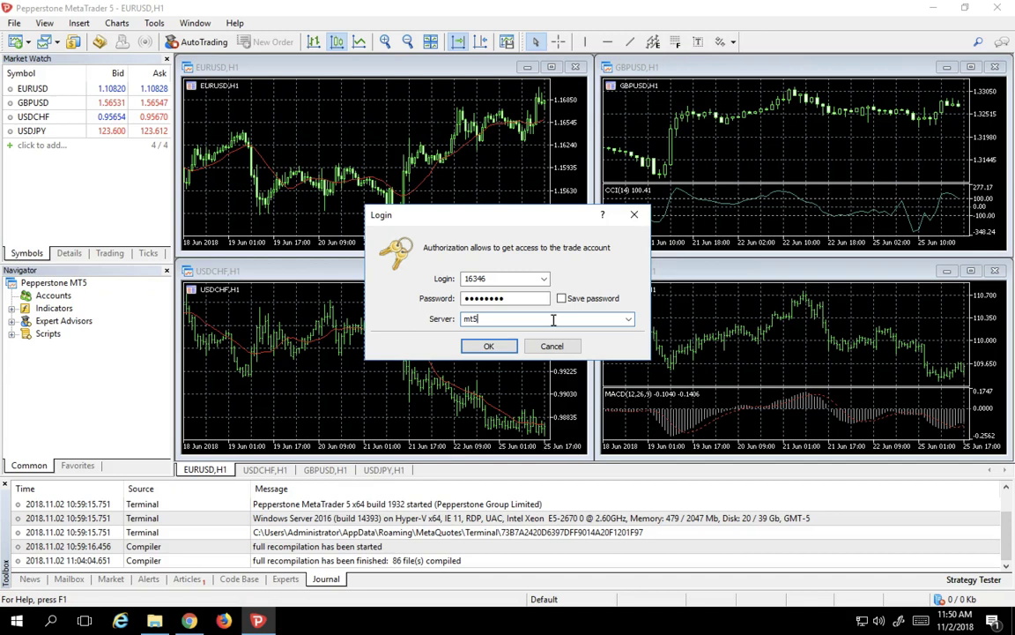
pyautogui.write('-demo01.pepperst')
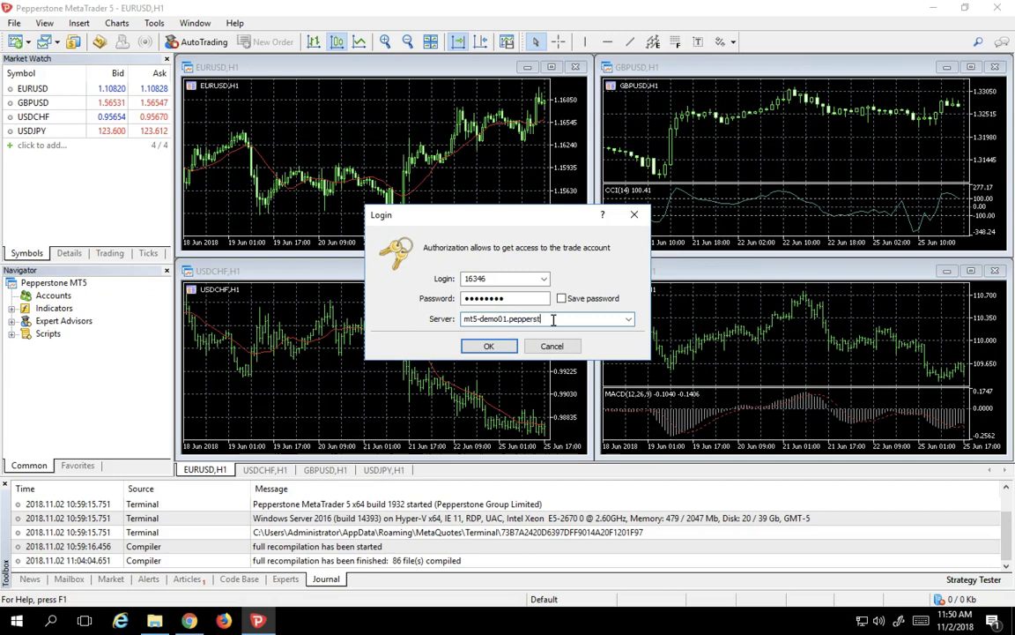
pyautogui.write('one.com')
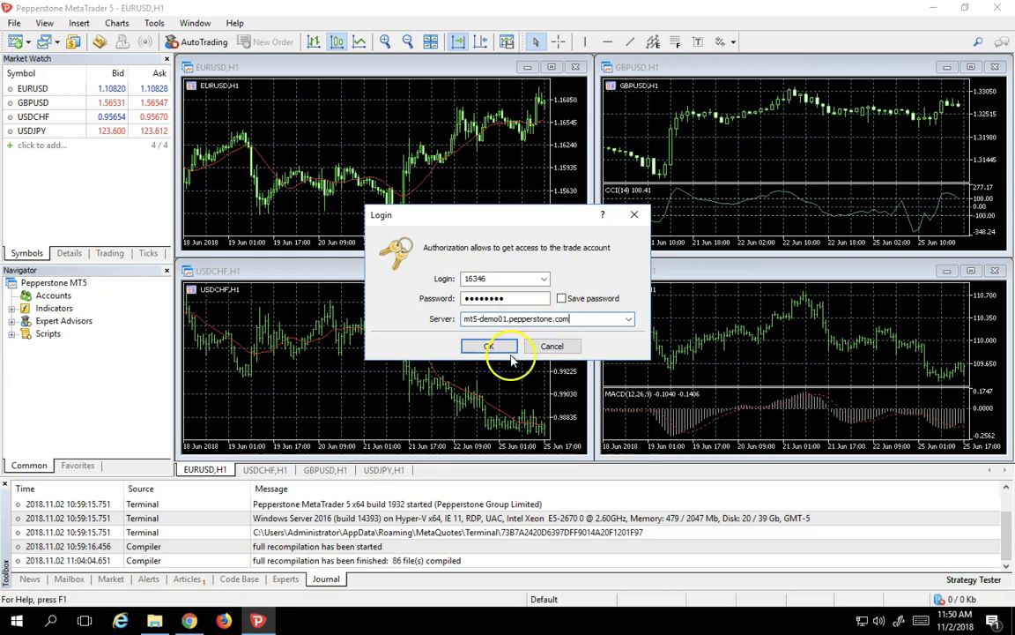
# - Confirm the login to connect to Pepperstone-Demo, then make the USDCHF chart active
pyautogui.click(489, 347)
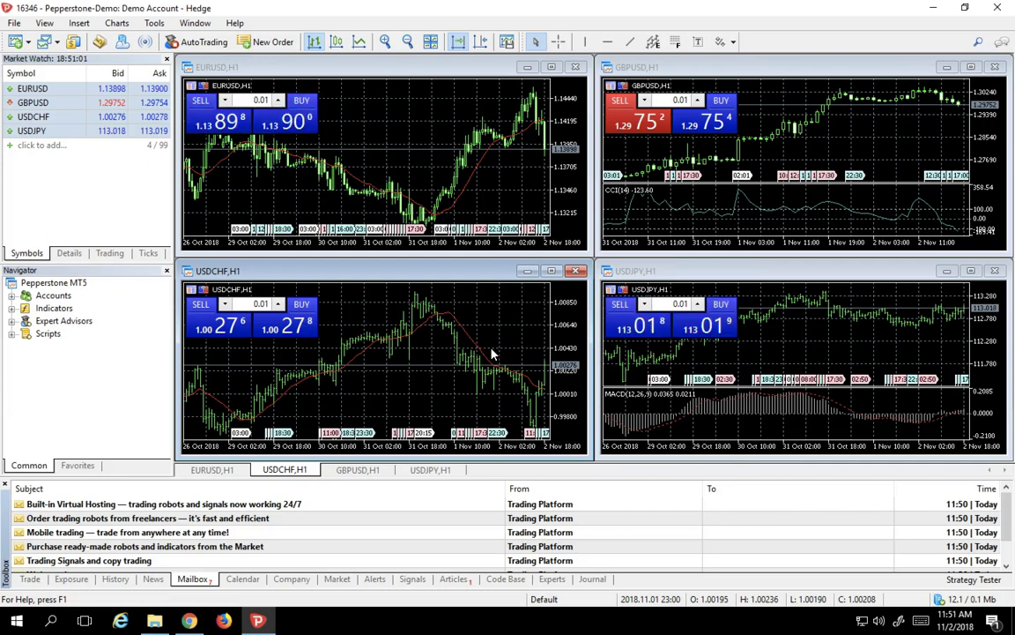
pyautogui.click(400, 374)
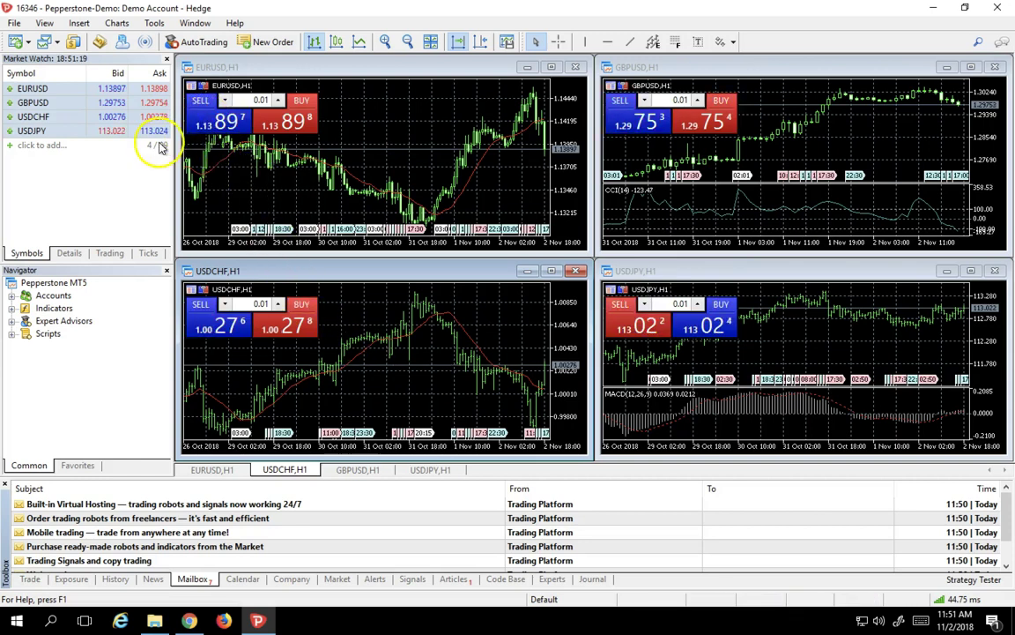
# - Open Tools > Options and begin a password change, then cancel both dialogs unchanged
pyautogui.click(153, 24)
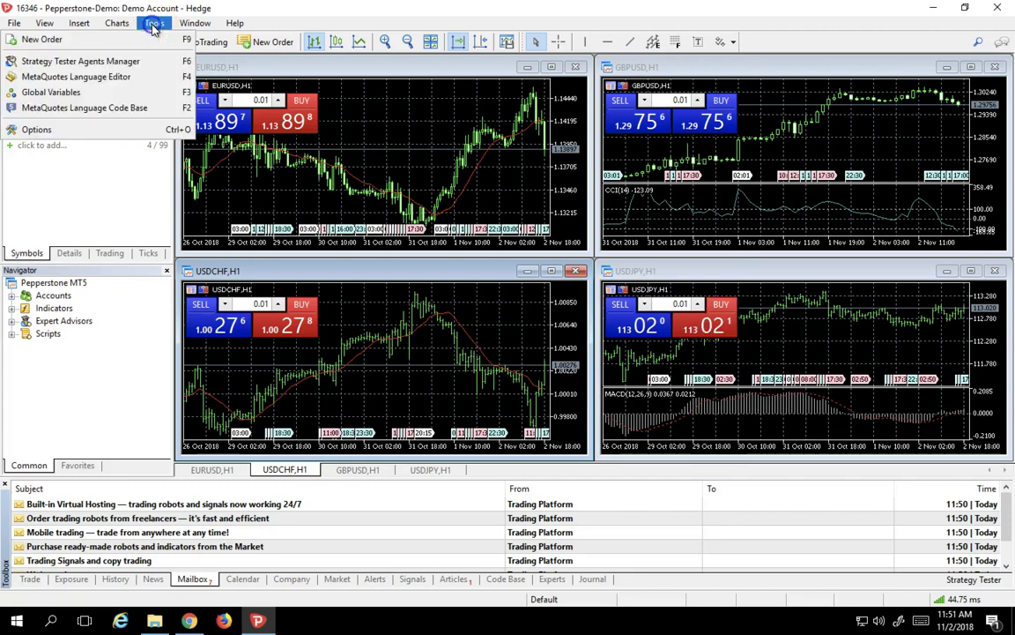
pyautogui.click(150, 130)
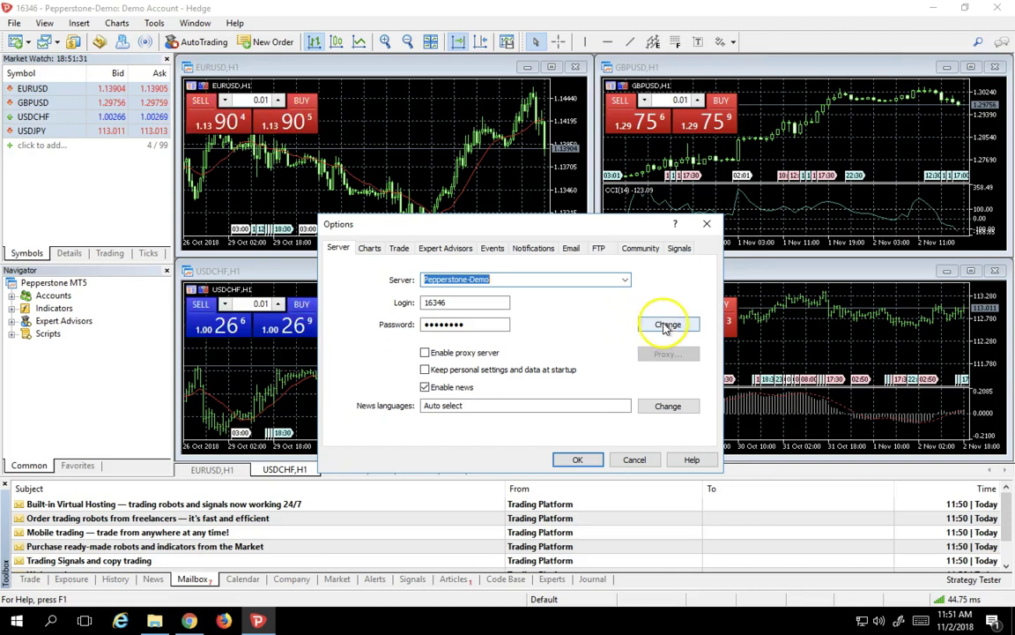
pyautogui.click(667, 325)
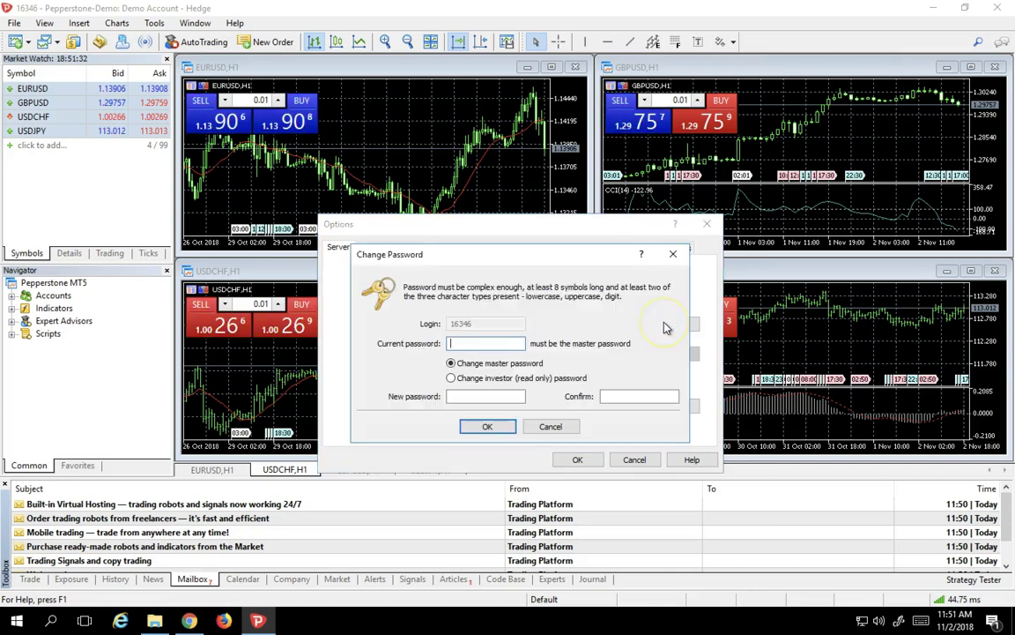
pyautogui.click(628, 404)
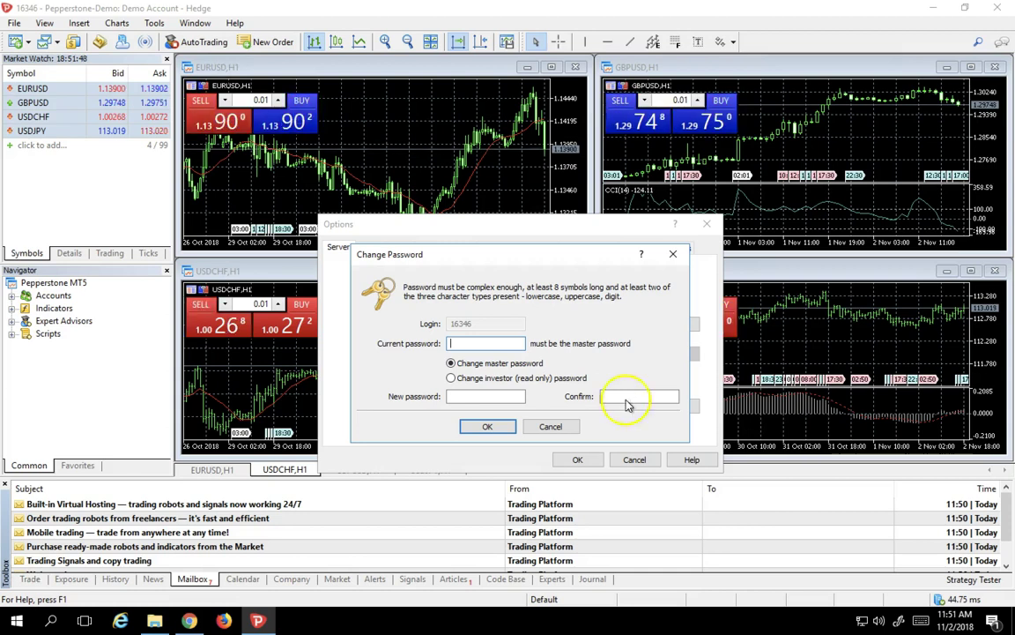
pyautogui.click(640, 459)
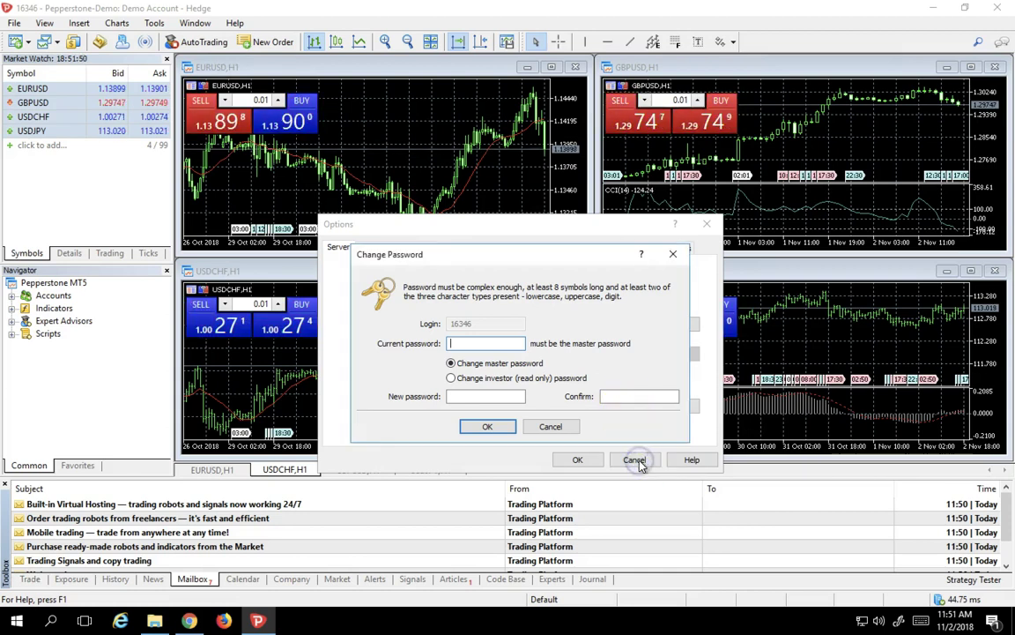
pyautogui.click(557, 428)
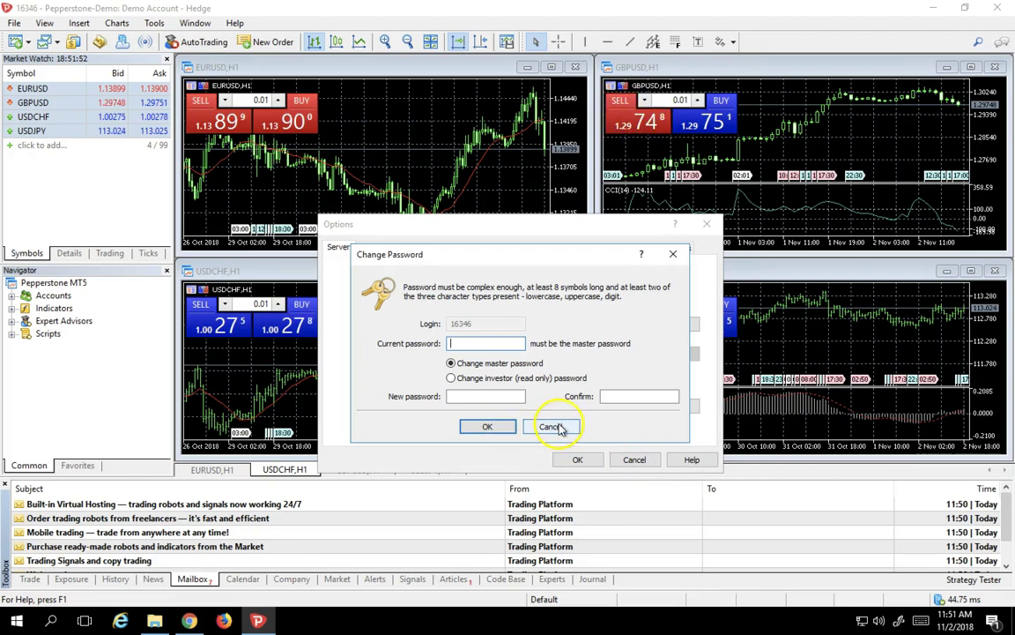
pyautogui.click(634, 459)
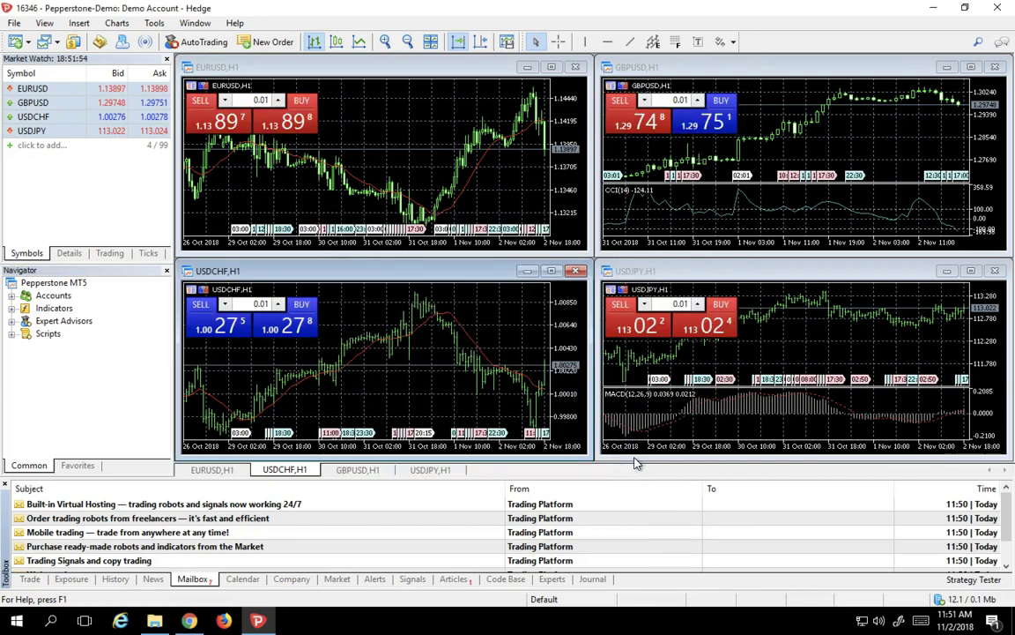
# - In Chrome's Accounts page, scroll to Demo Accounts and open the demo account's settings gear menu
pyautogui.click(187, 620)
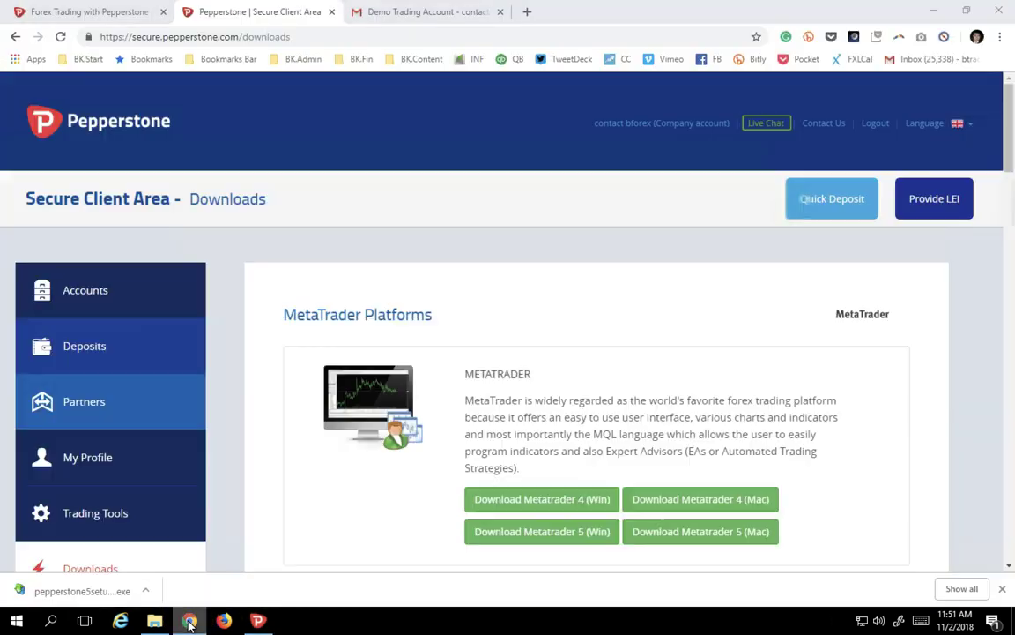
pyautogui.click(107, 289)
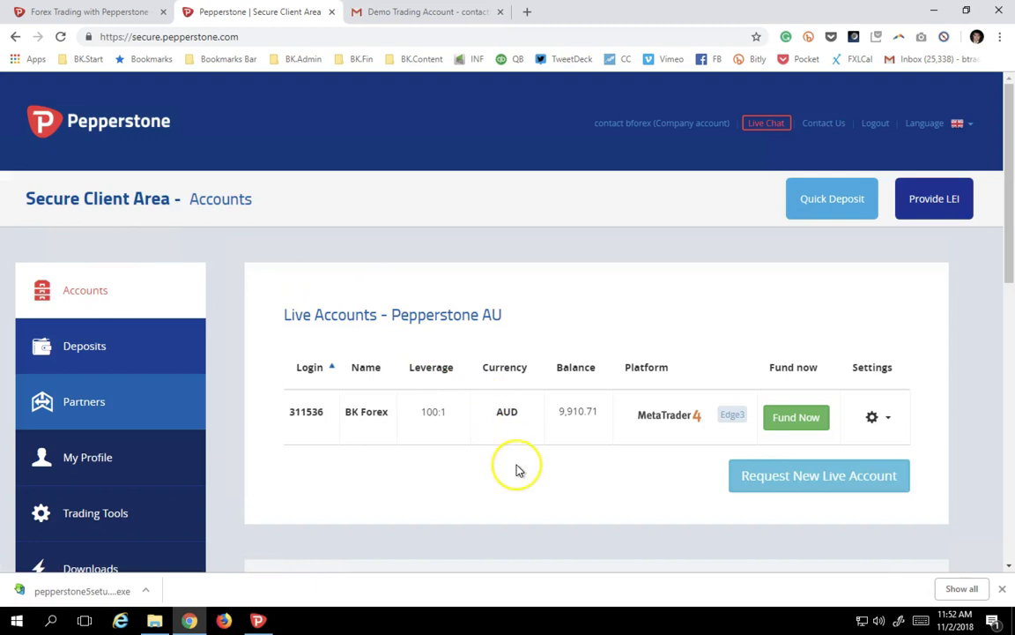
pyautogui.scroll(-2, 518, 470)
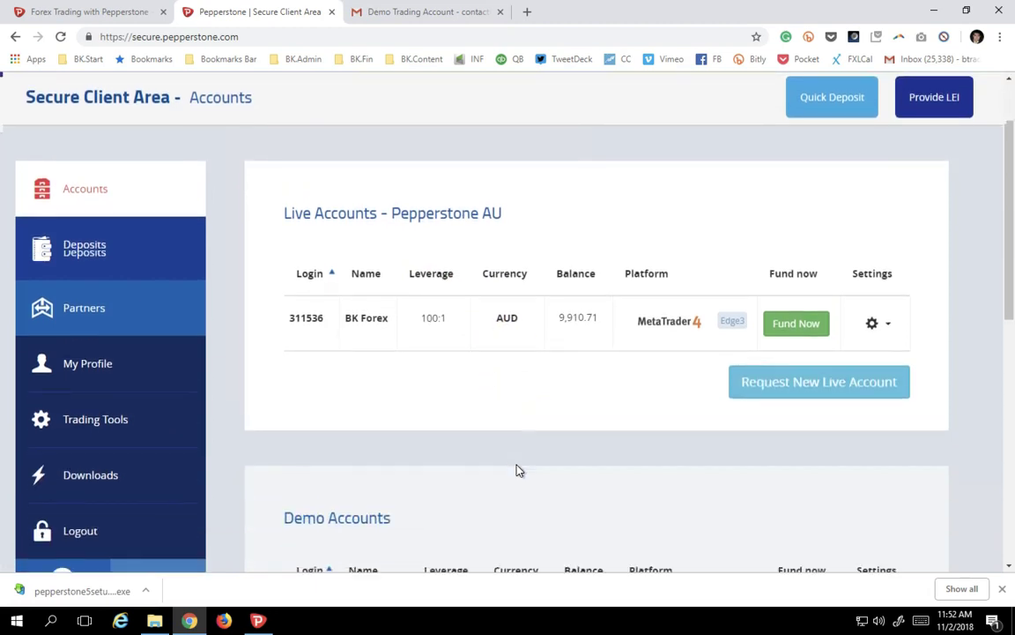
pyautogui.scroll(-1, 519, 469)
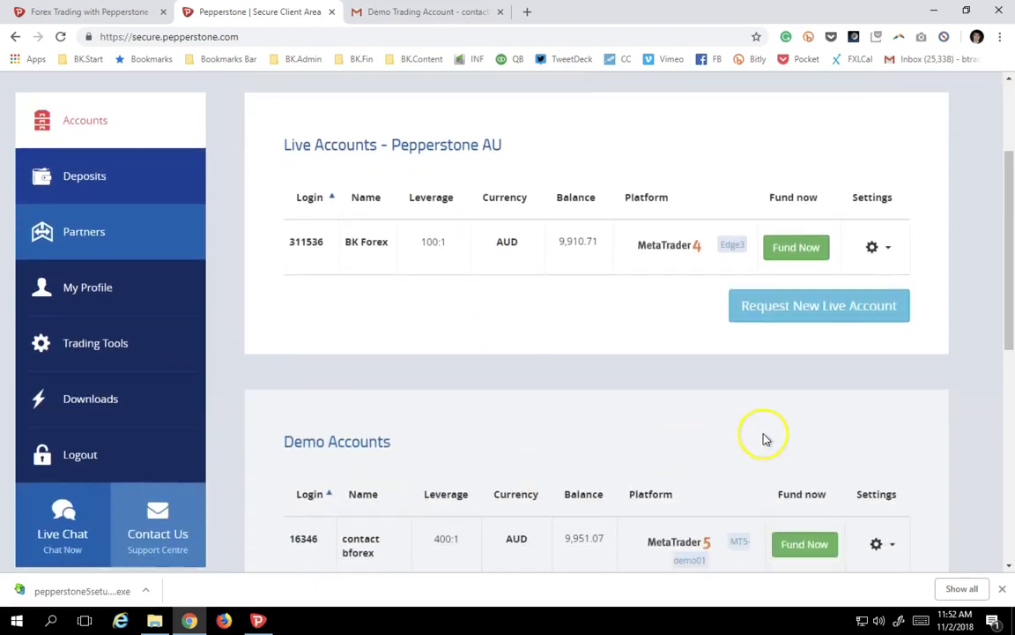
pyautogui.click(877, 546)
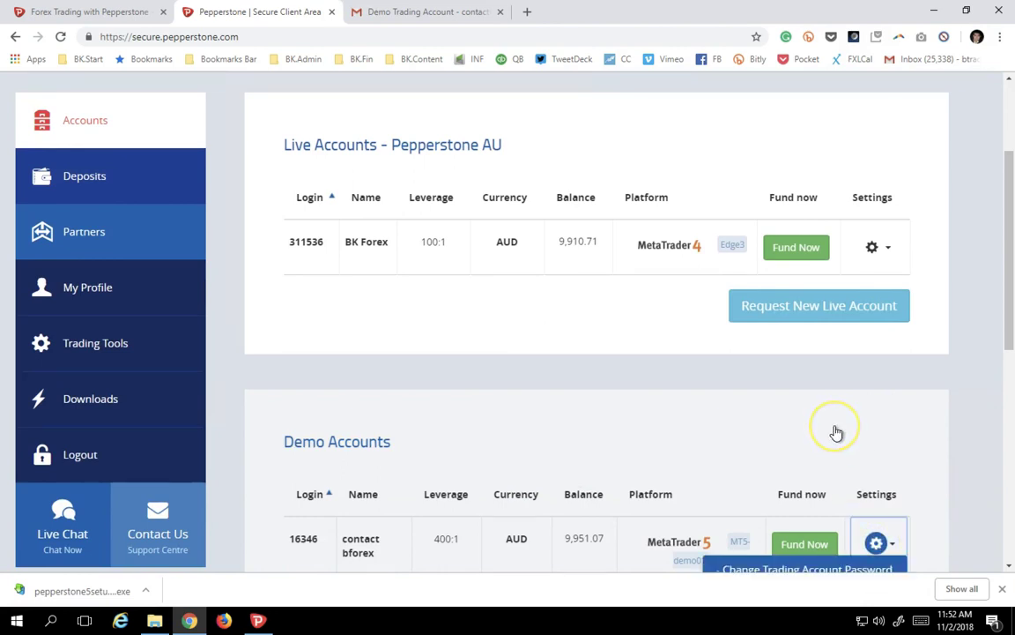
pyautogui.scroll(-2, 836, 432)
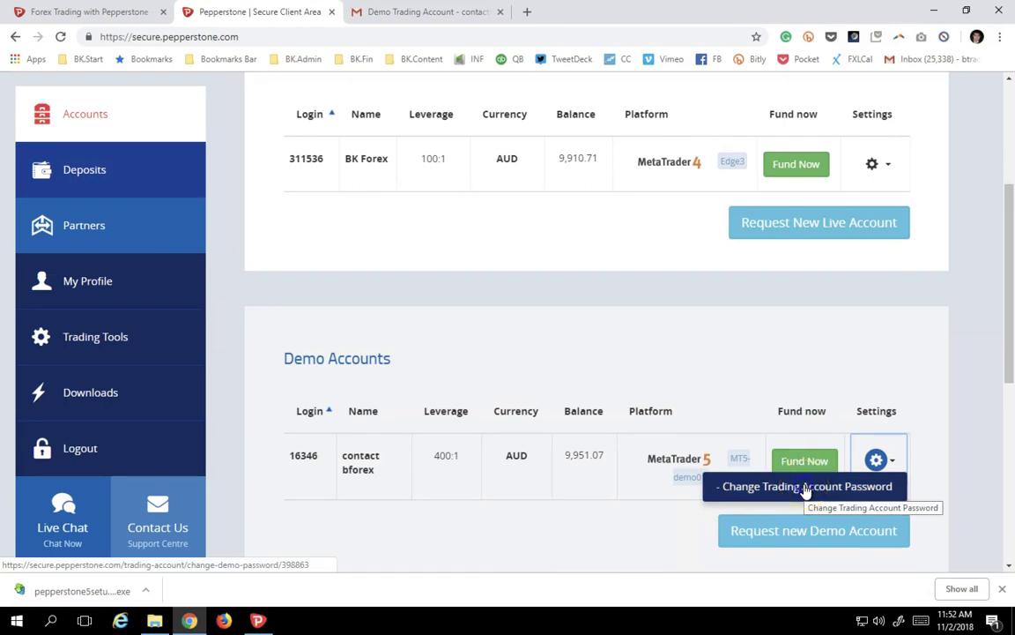
# - Open Change Trading Account Password and enter the new password in both password fields
pyautogui.click(805, 488)
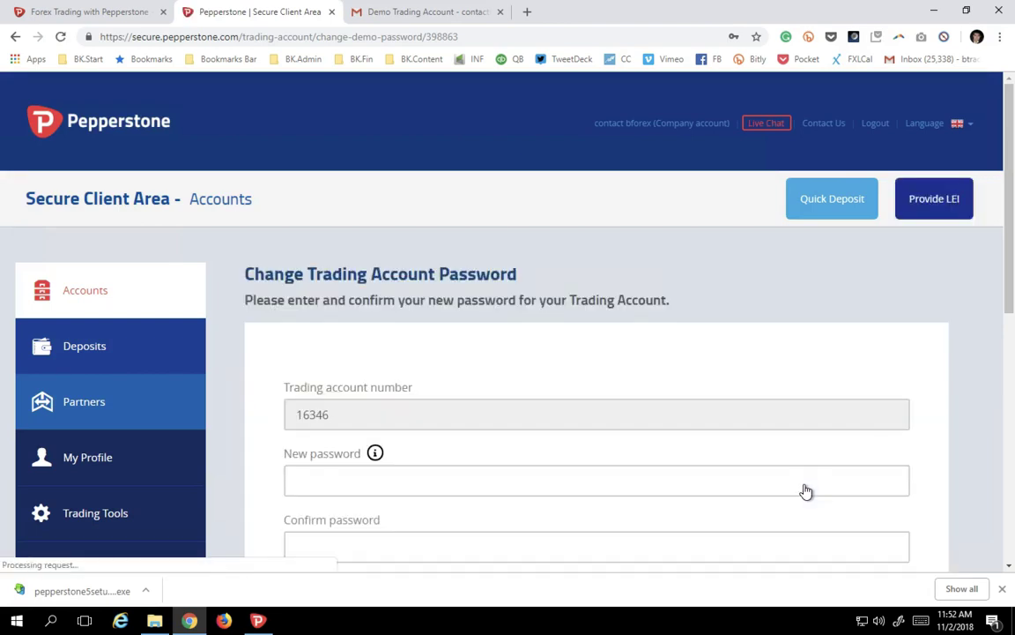
pyautogui.click(455, 487)
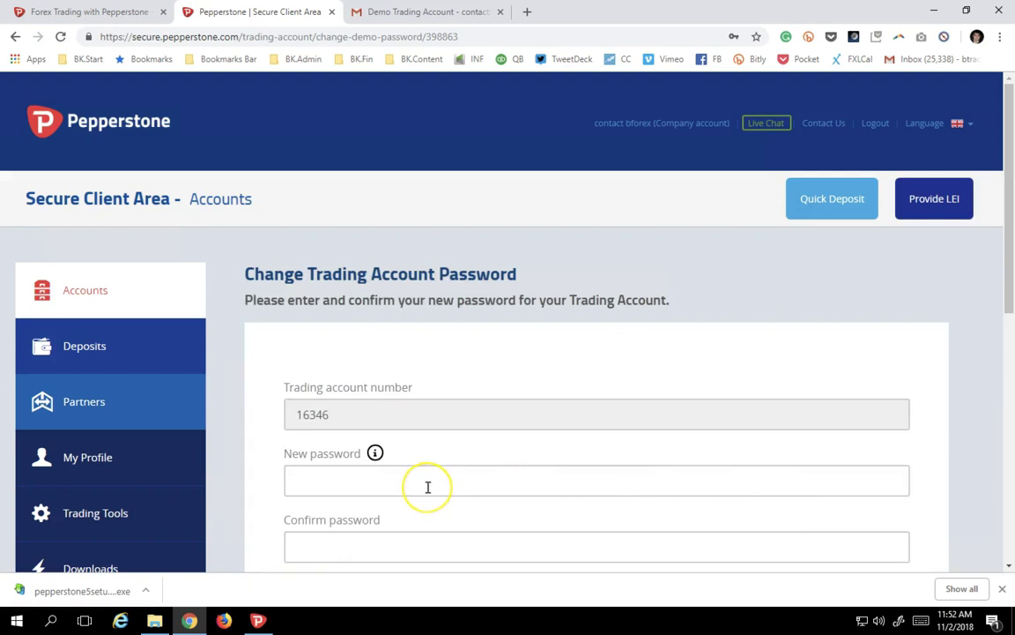
pyautogui.scroll(-1, 427, 488)
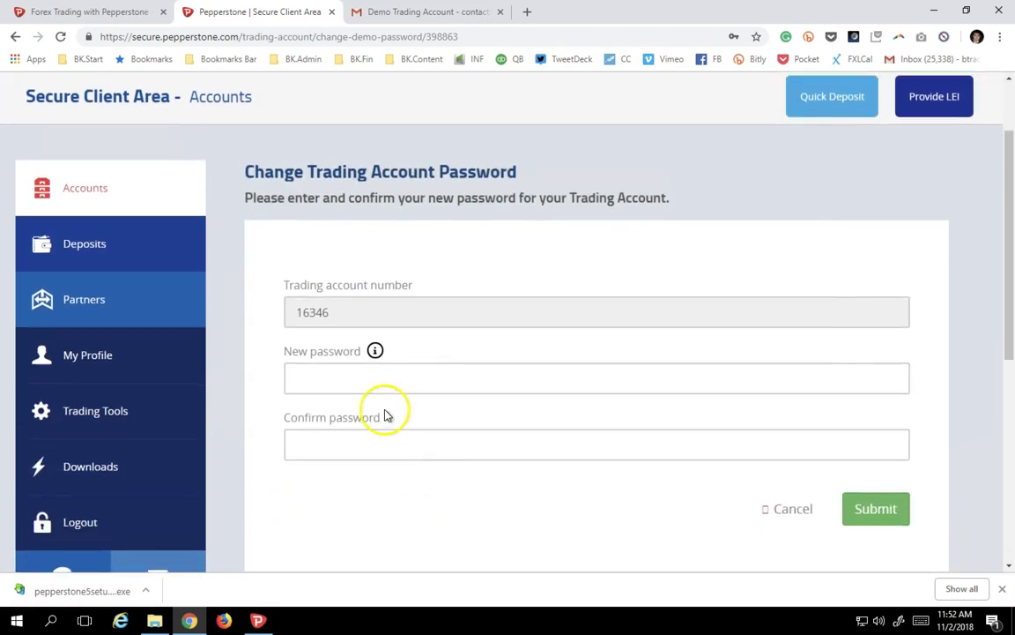
pyautogui.click(343, 382)
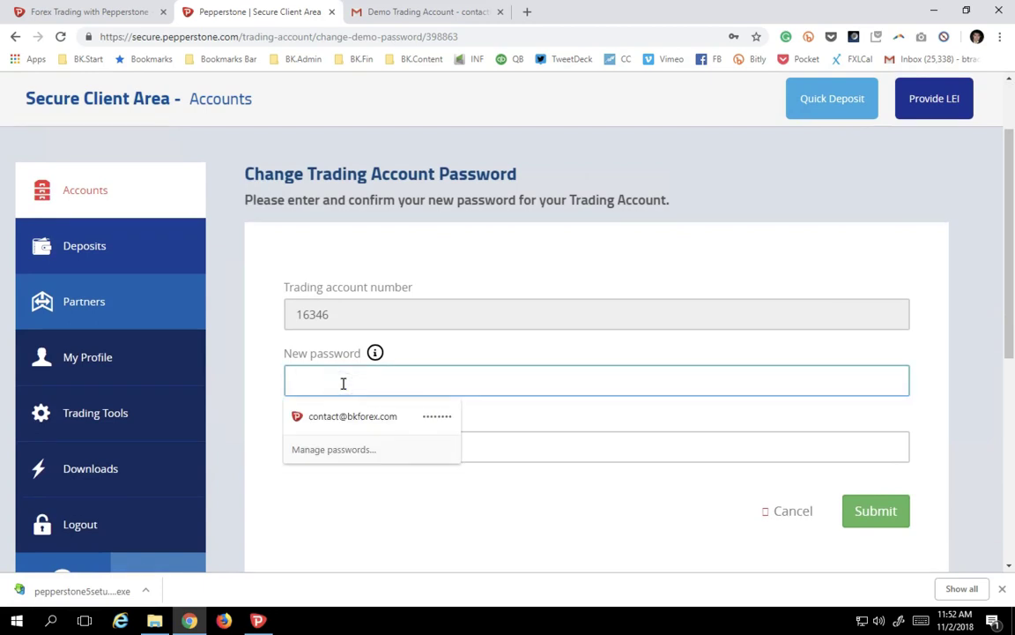
pyautogui.write('•••')
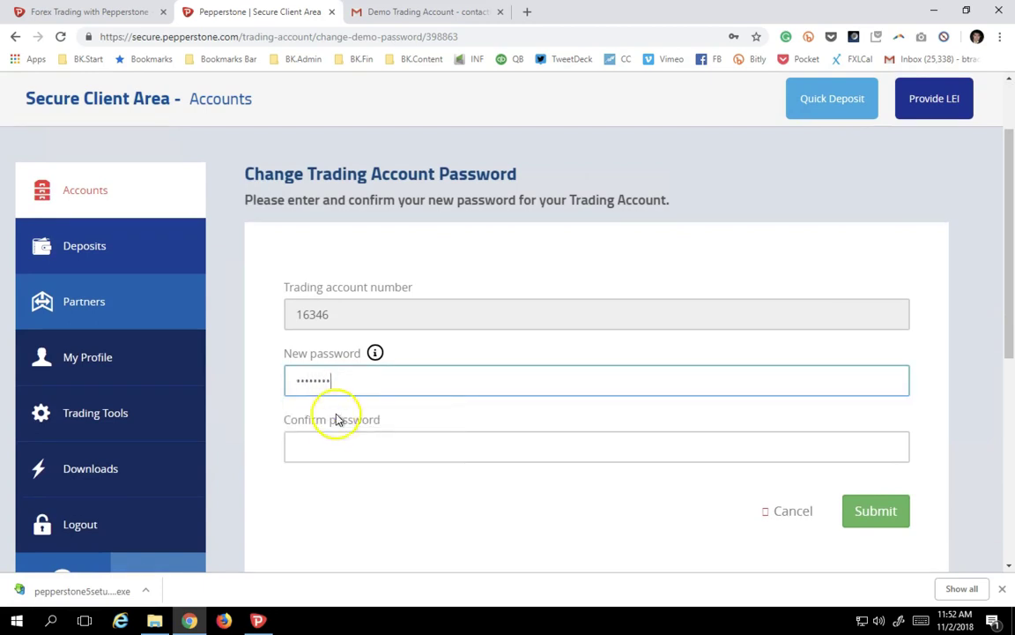
pyautogui.click(322, 456)
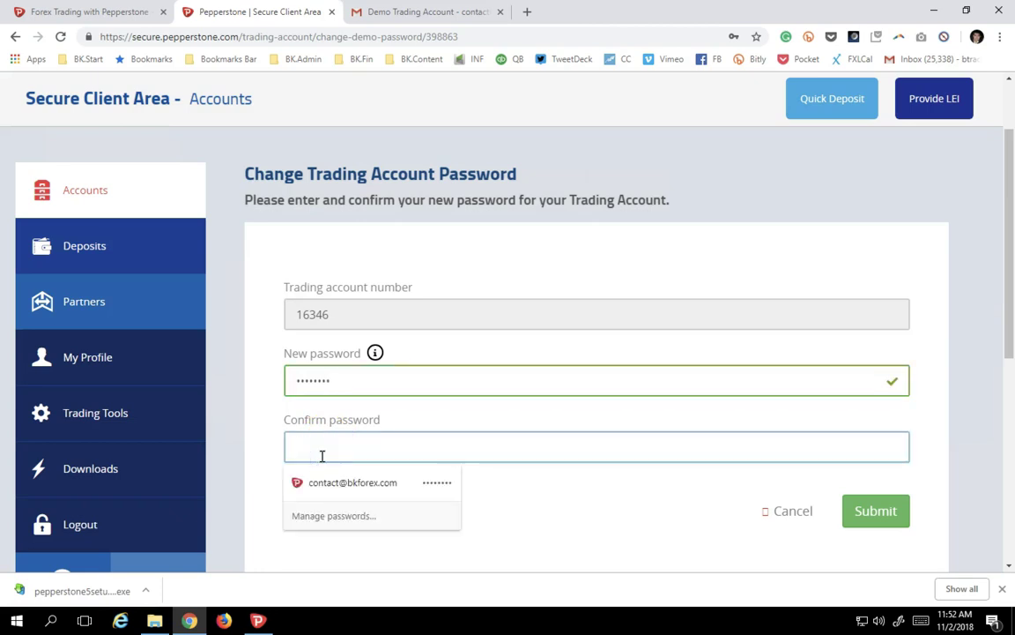
pyautogui.write('•')
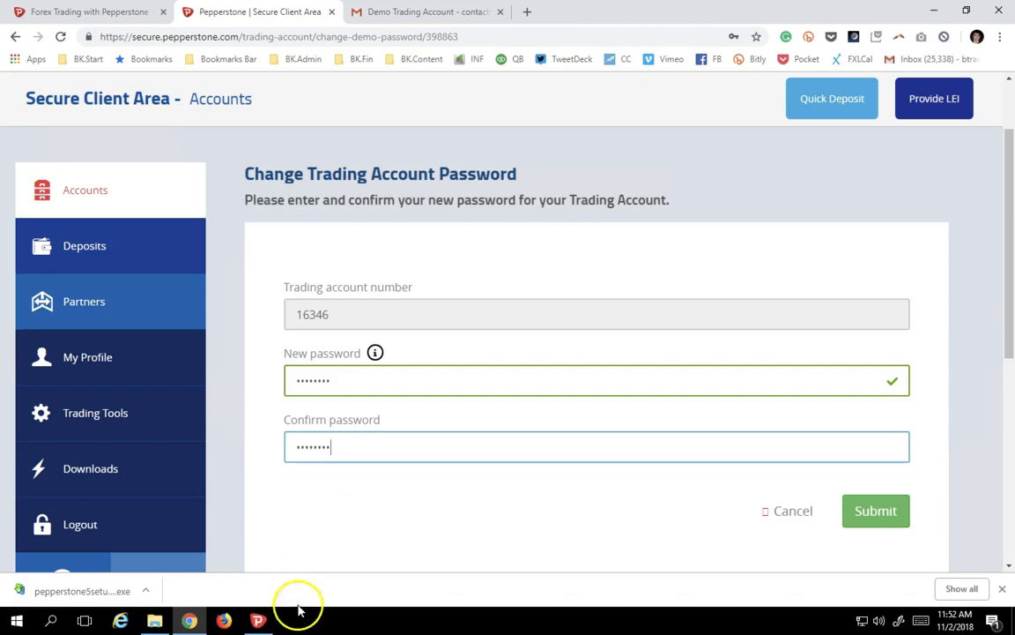
# - In MetaTrader 5's Login to Trade Account, replace the old password with the new one and log in
pyautogui.moveTo(259, 622)
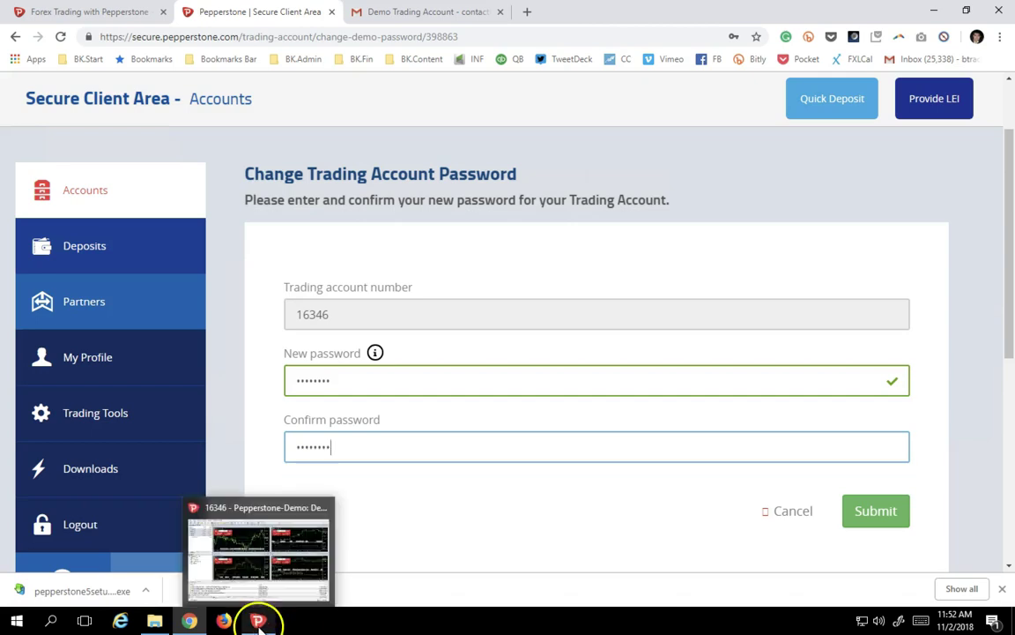
pyautogui.click(234, 555)
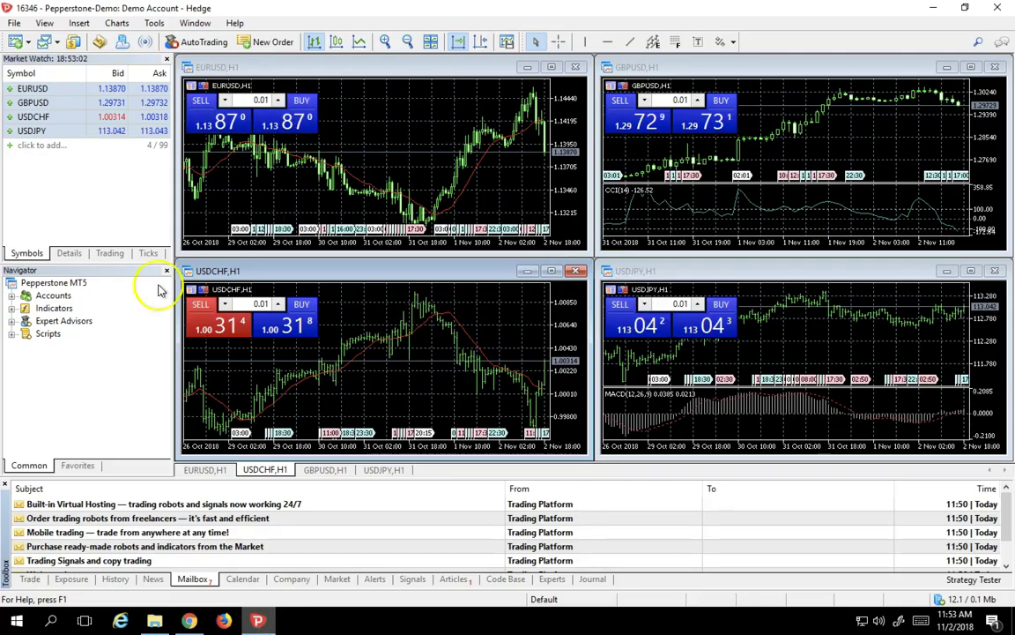
pyautogui.click(13, 23)
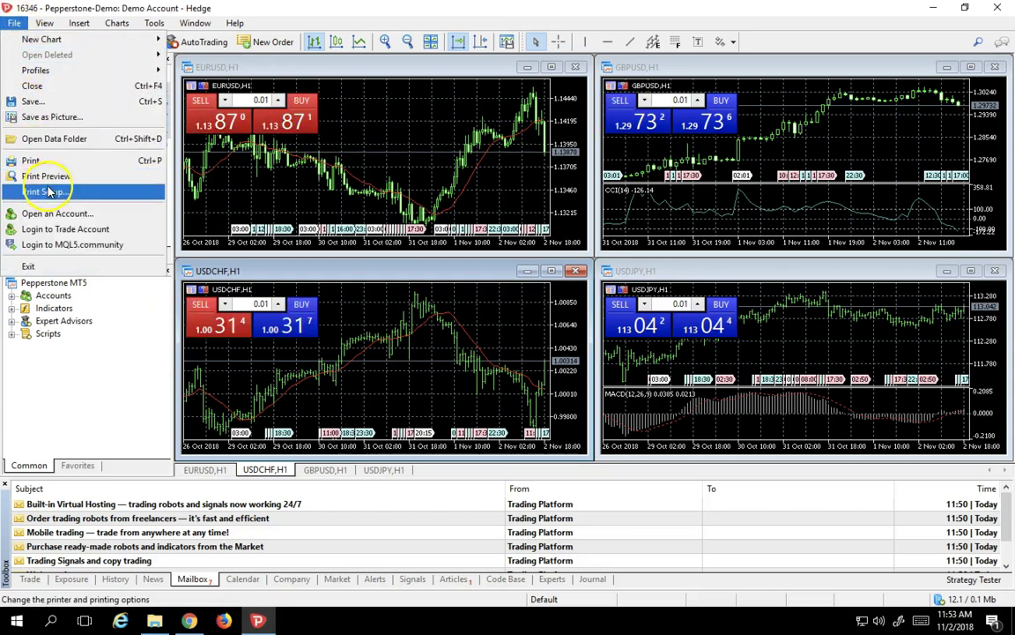
pyautogui.click(70, 228)
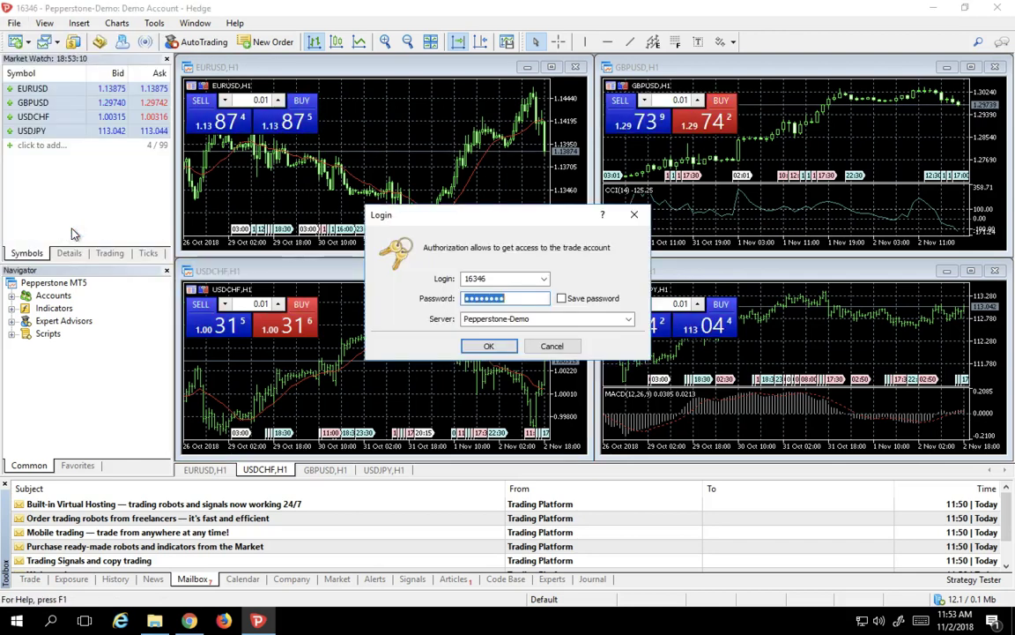
pyautogui.click(508, 298)
pyautogui.press('BackSpace')
pyautogui.press('BackSpace')
pyautogui.press('BackSpace')
pyautogui.press('BackSpace')
pyautogui.press('BackSpace')
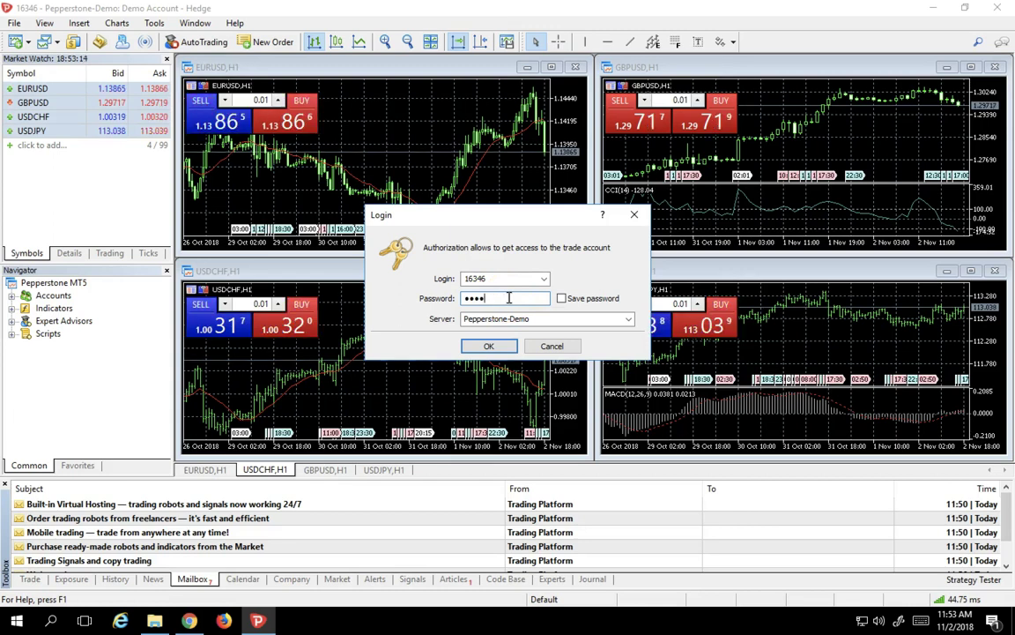
pyautogui.press('BackSpace')
pyautogui.press('BackSpace')
pyautogui.press('BackSpace')
pyautogui.press('BackSpace')
pyautogui.write('1')
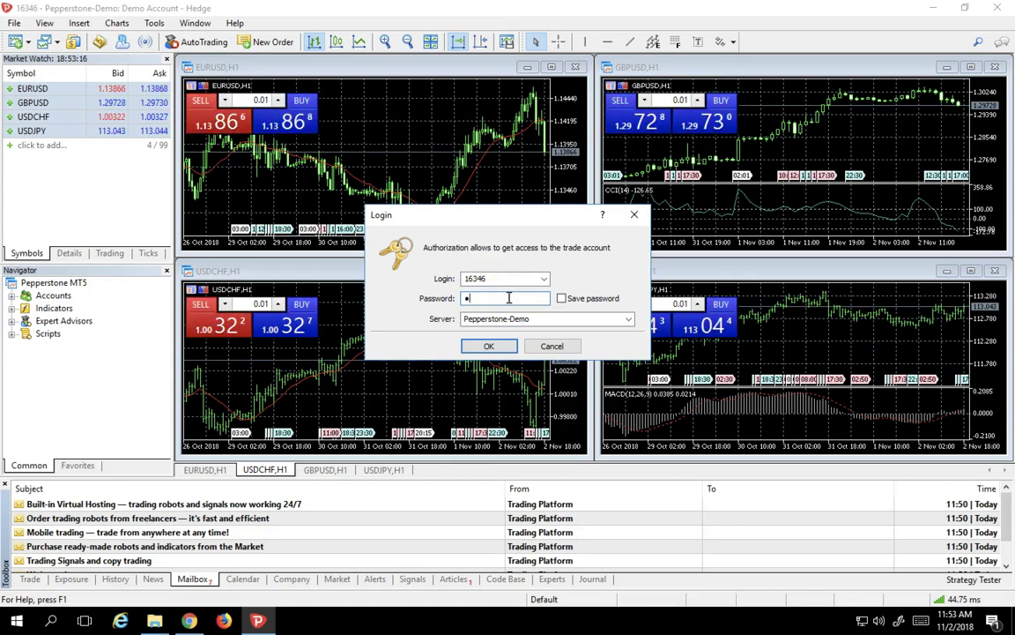
pyautogui.write('******')
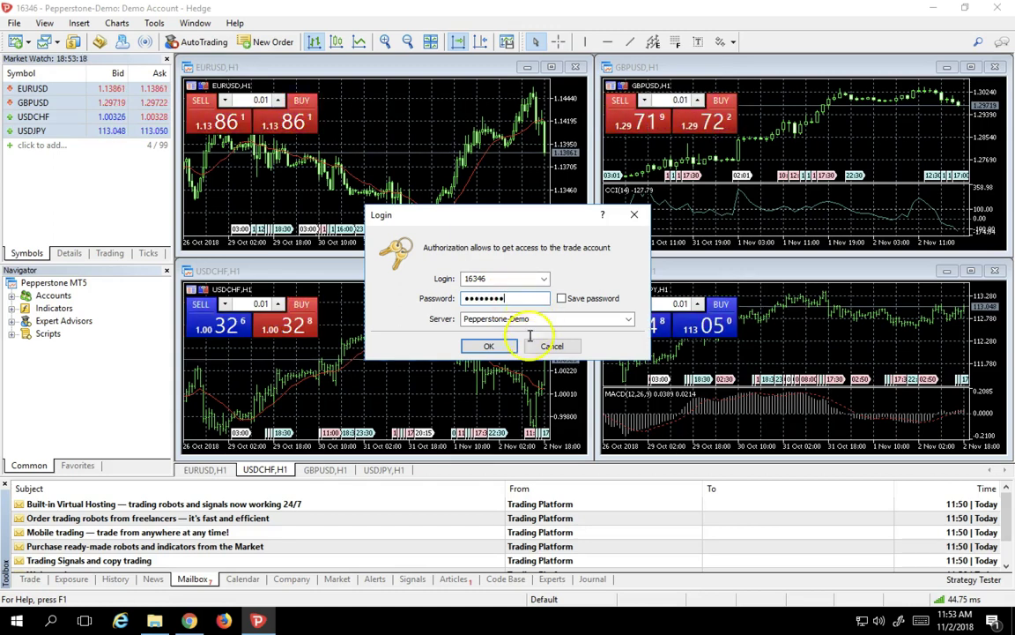
pyautogui.click(497, 352)
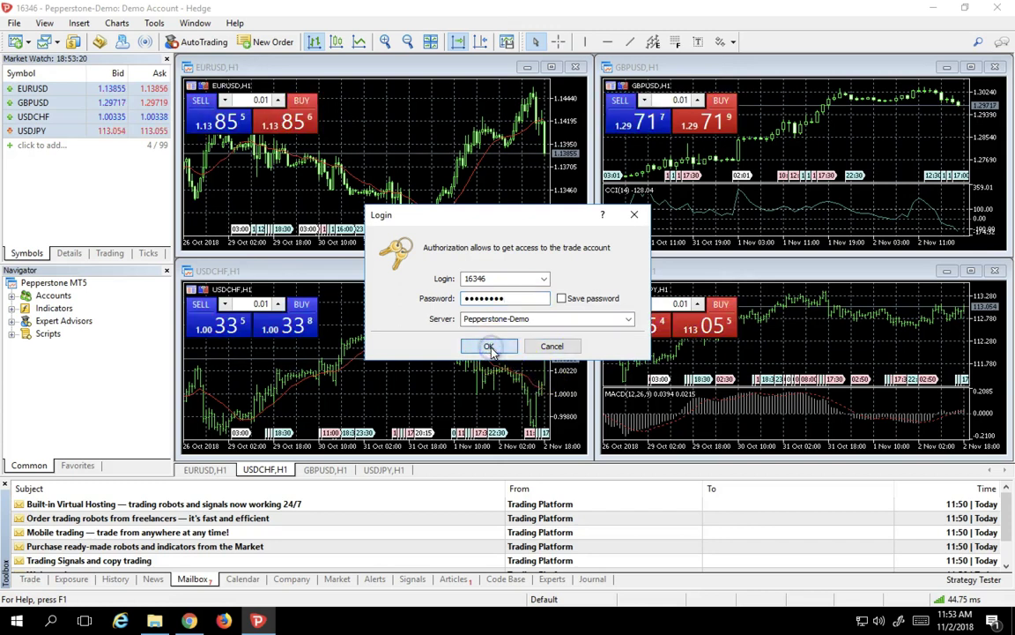